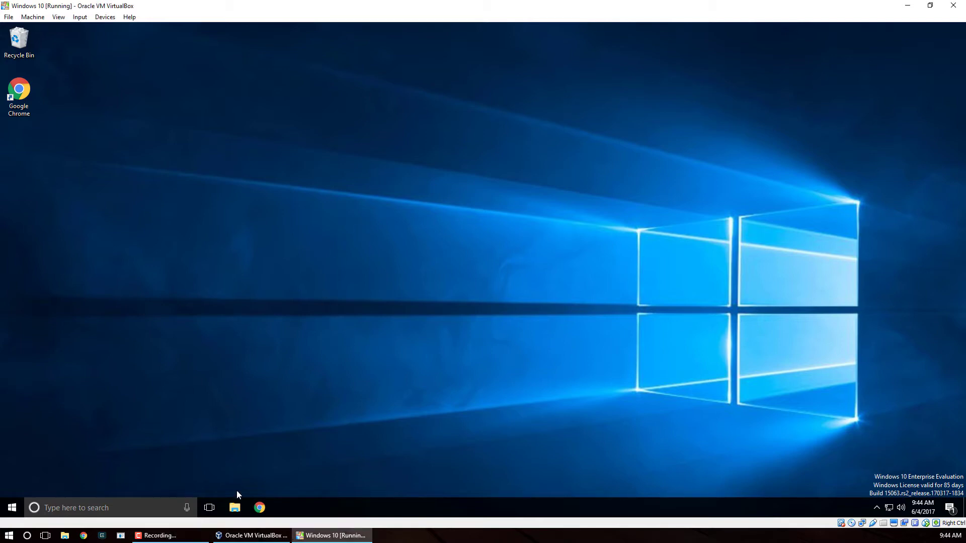
# Step: Open a Command Prompt, confirm python and pip are not recognized, and close it
pyautogui.press('super+r')
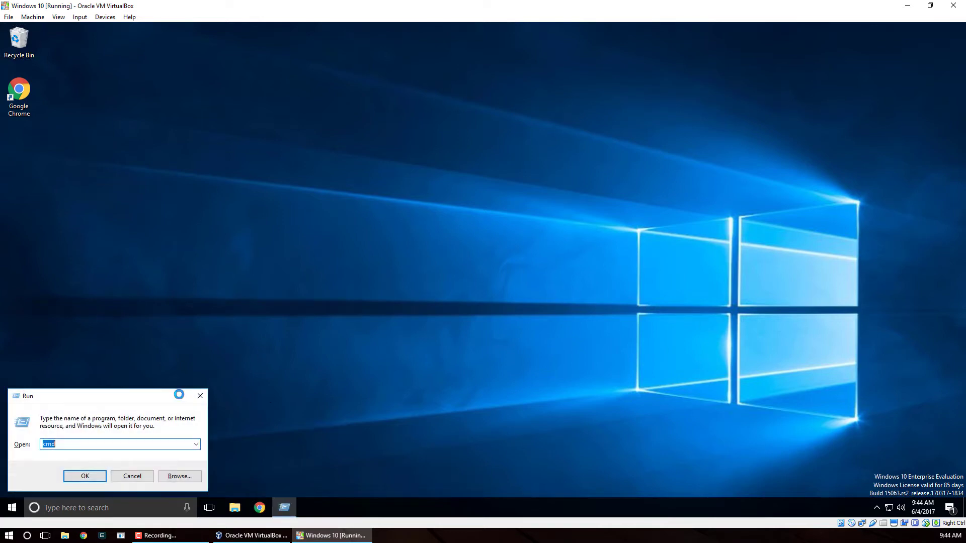
pyautogui.click(88, 475)
pyautogui.click(378, 224)
pyautogui.write('python')
pyautogui.press('Return')
pyautogui.write('pip')
pyautogui.press('Return')
pyautogui.click(563, 109)
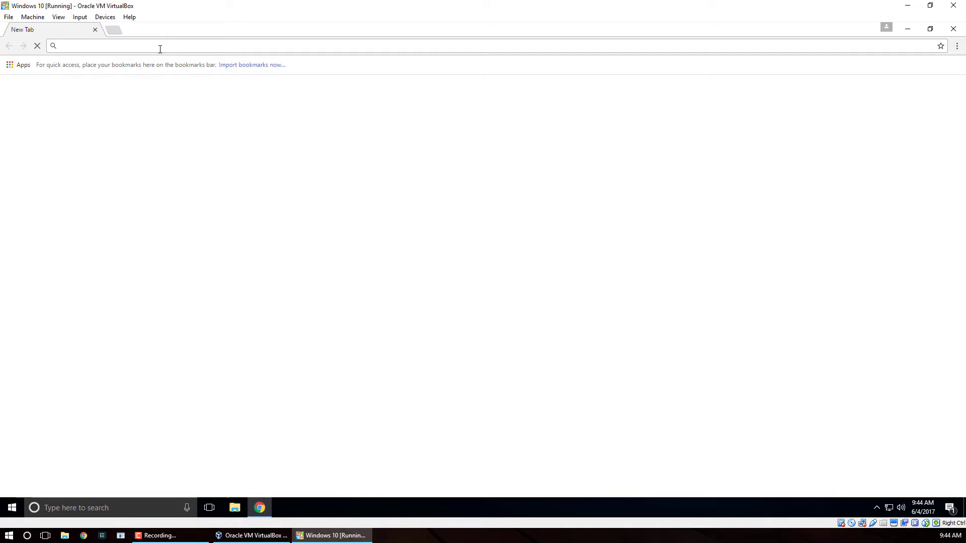
# Step: Search for python in Chrome's address bar and open python.org
pyautogui.click(160, 49)
pyautogui.write('python.org')
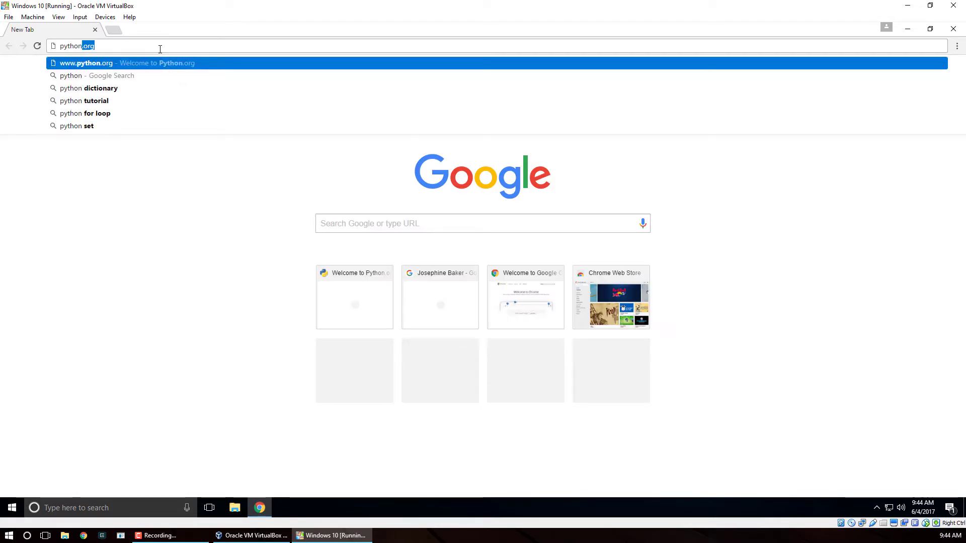
pyautogui.press('Return')
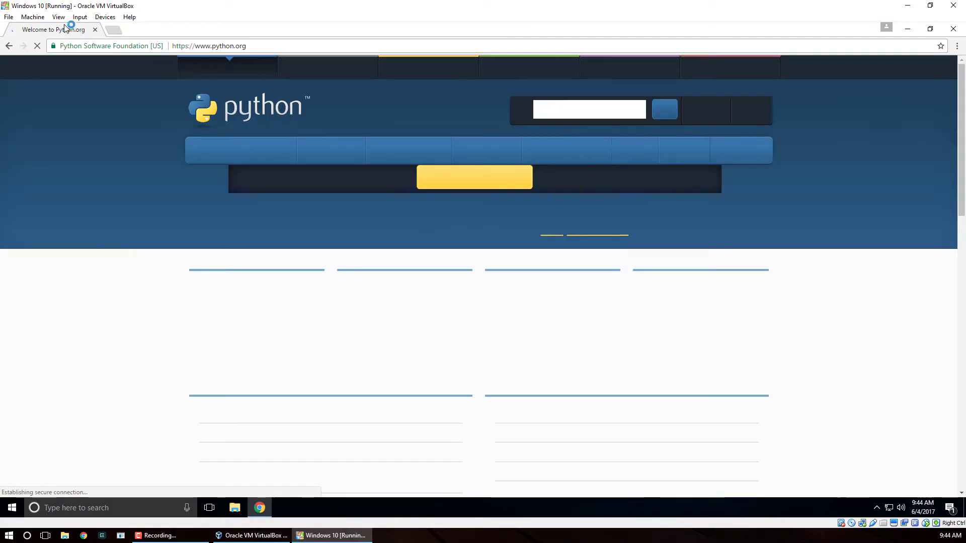
# Step: Switch the VM to full-screen mode and download the Python 2.7.13 Windows installer
pyautogui.click(59, 17)
pyautogui.click(71, 29)
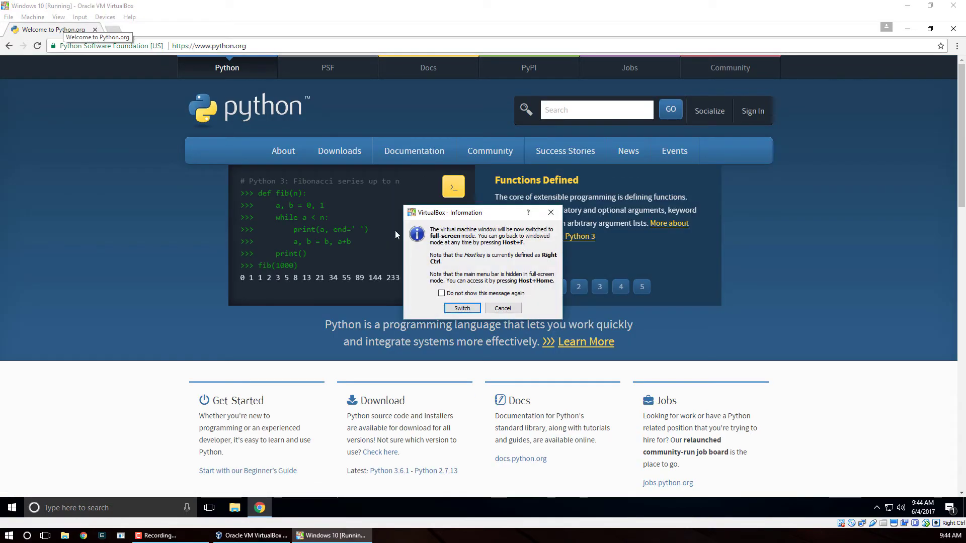
pyautogui.click(464, 308)
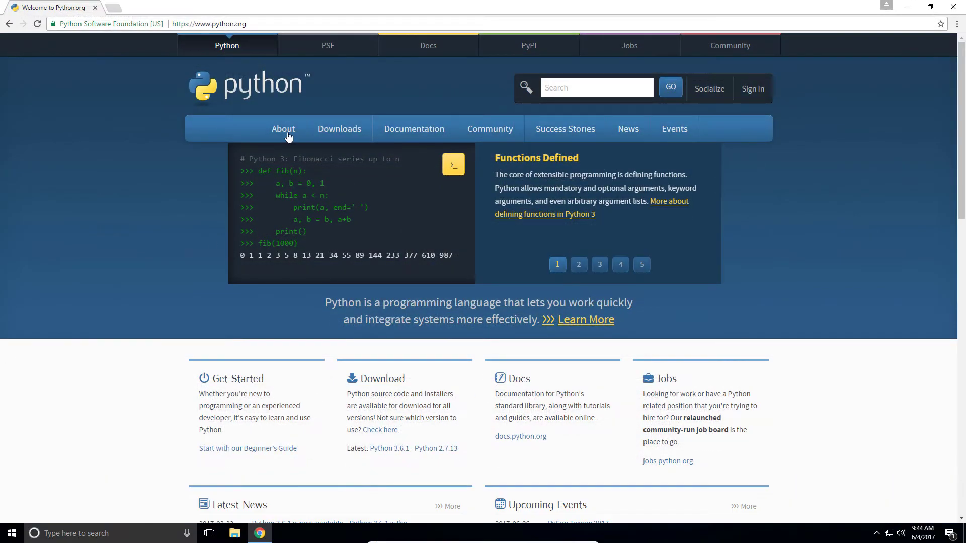
pyautogui.moveTo(353, 132)
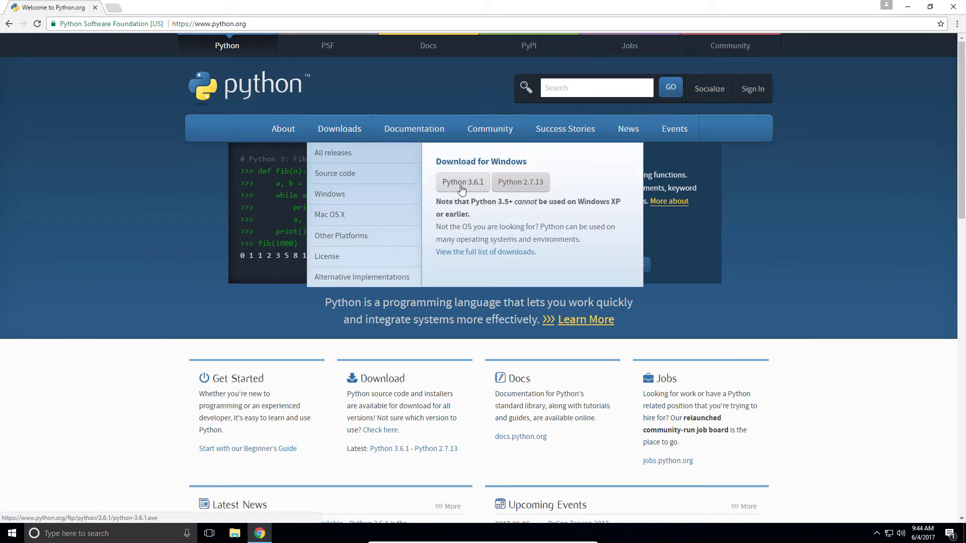
pyautogui.click(524, 186)
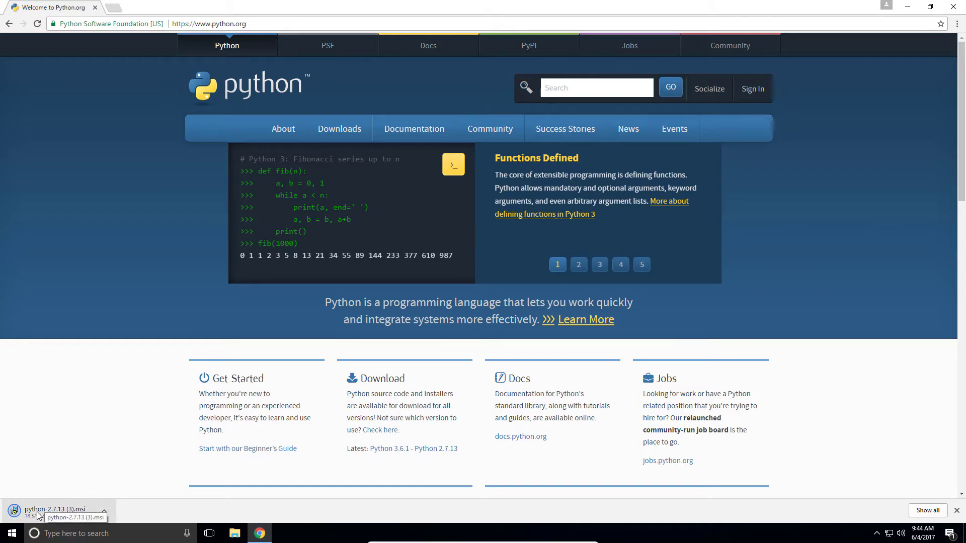
pyautogui.click(20, 516)
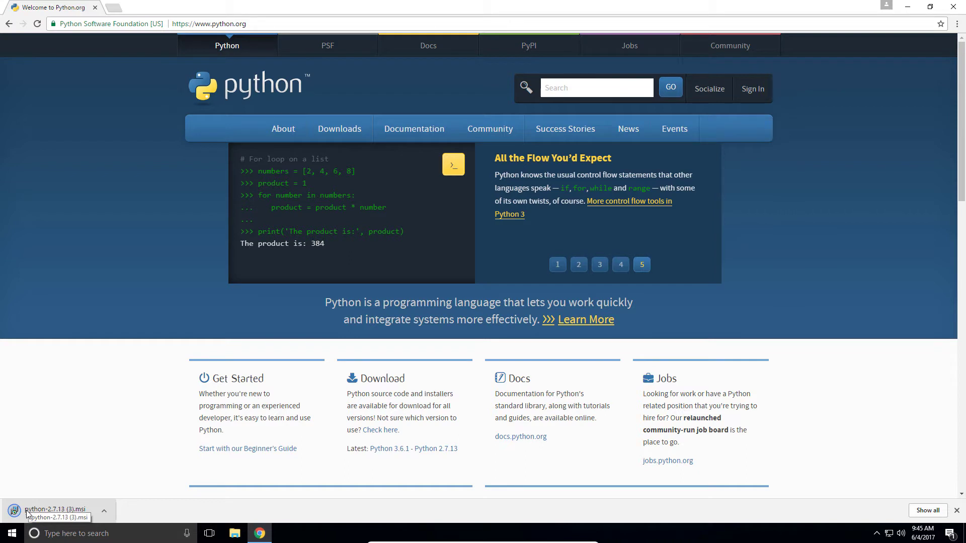
# Step: Run the Python 2.7.13 installer for all users into C:\Python27\, leaving Add python.exe to Path unavailable
pyautogui.click(27, 512)
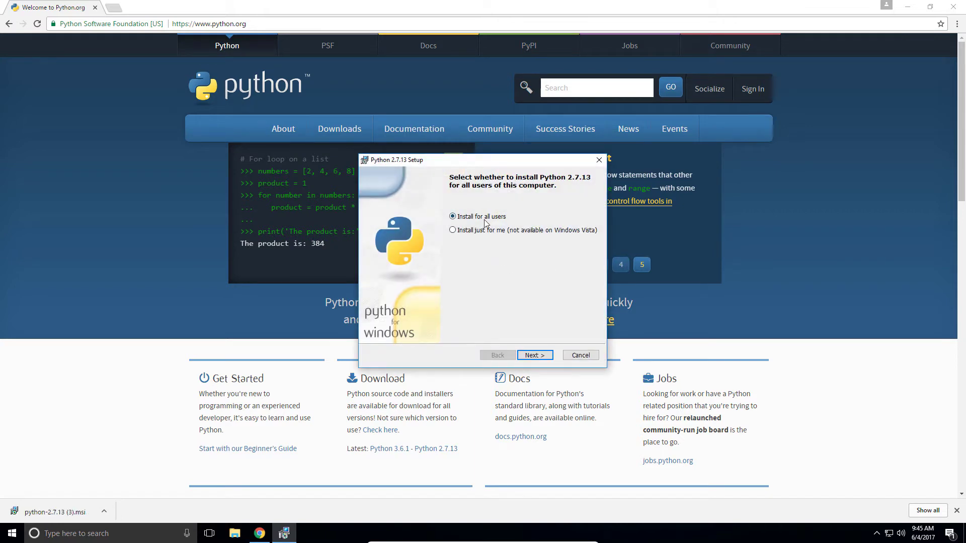
pyautogui.click(535, 356)
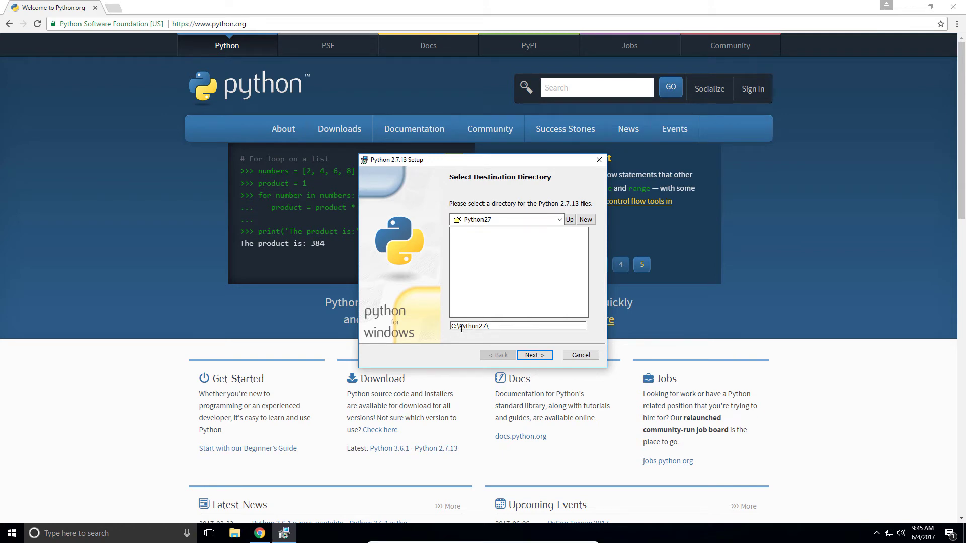
pyautogui.click(534, 355)
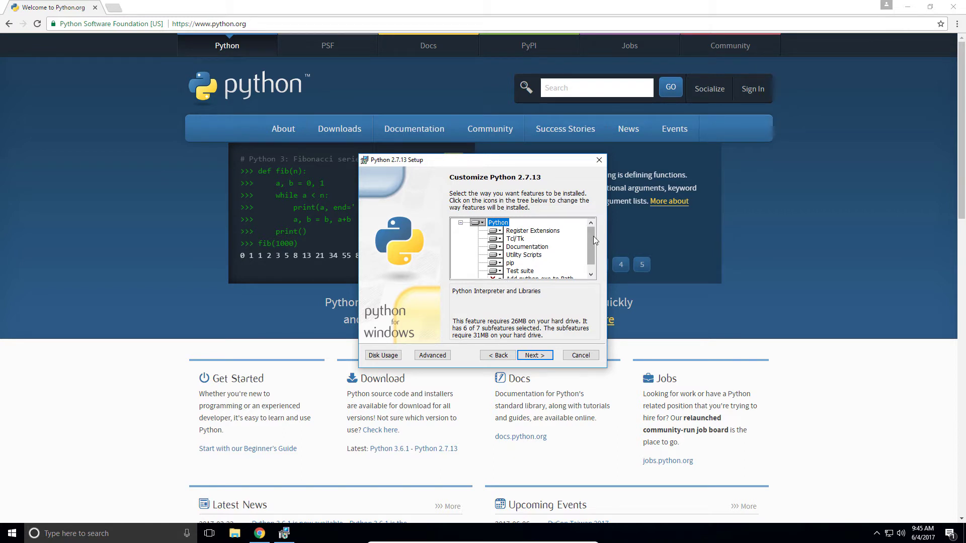
pyautogui.scroll(-1, 594, 237)
pyautogui.click(500, 271)
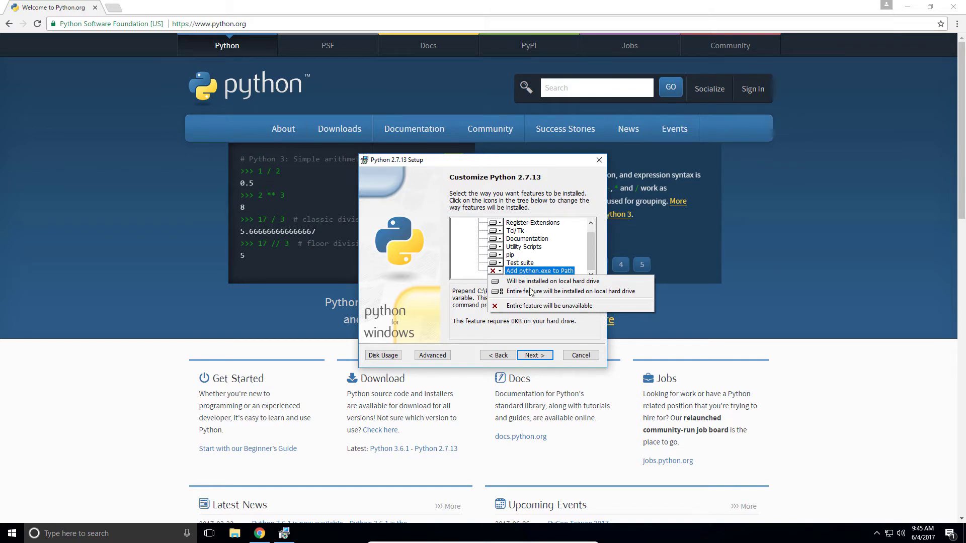
pyautogui.click(499, 272)
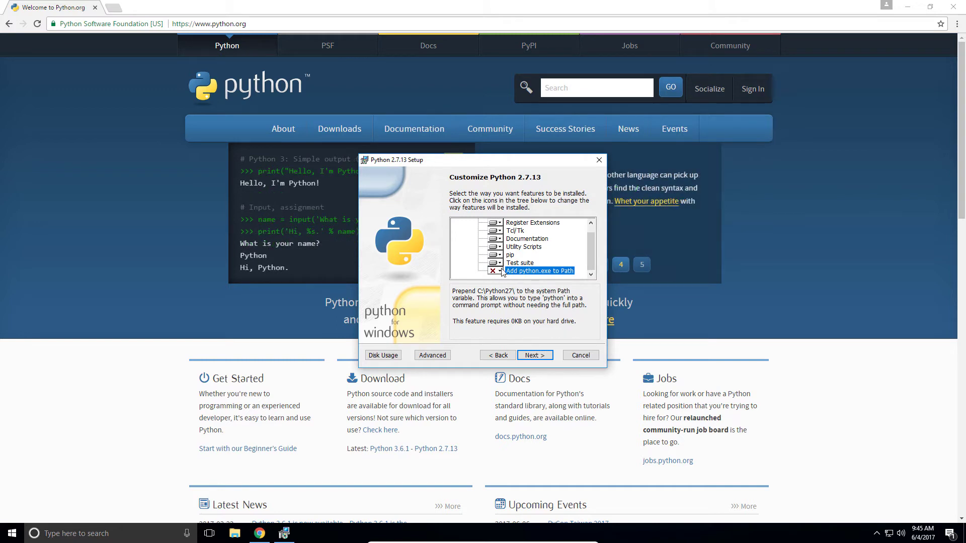
pyautogui.click(534, 357)
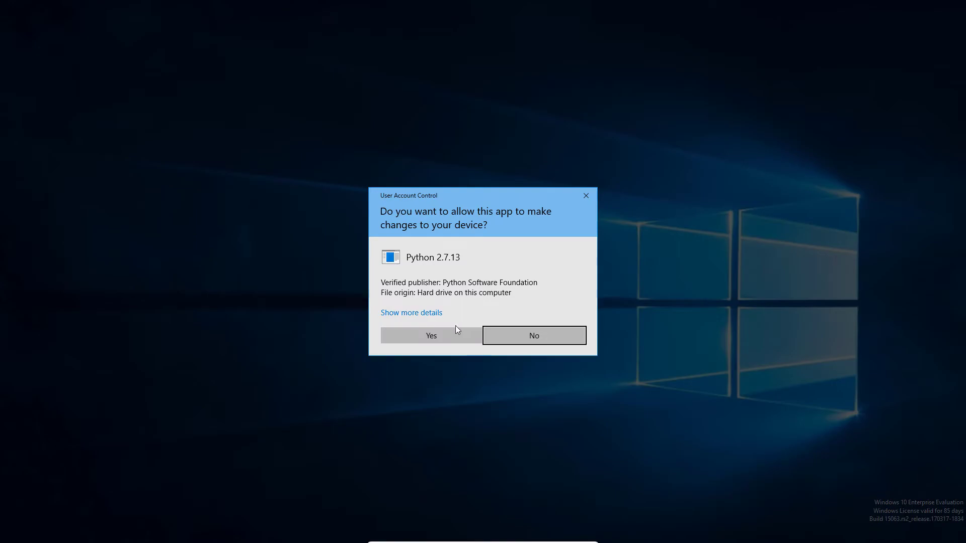
# Step: Approve the installer's system-change prompt, then browse File Explorer to C:\Python27
pyautogui.click(436, 337)
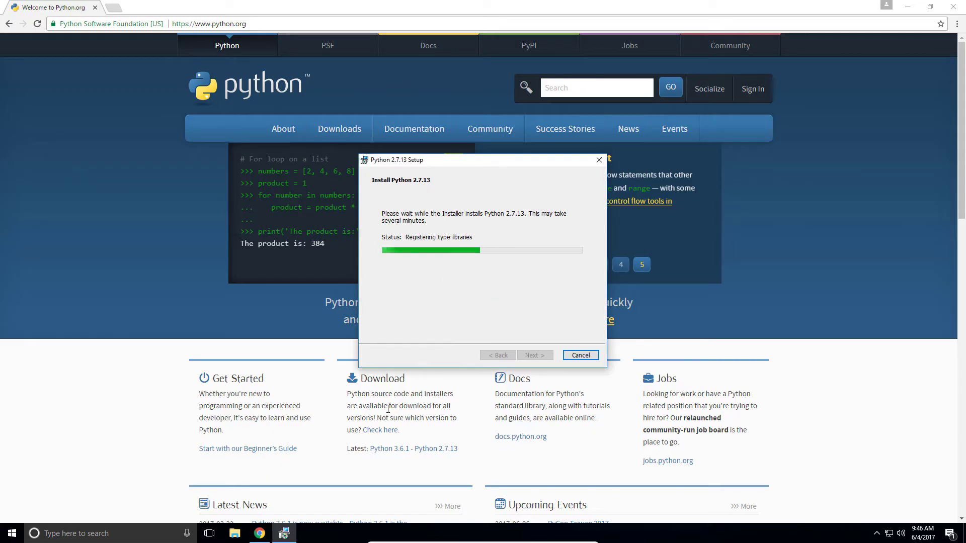
pyautogui.click(238, 536)
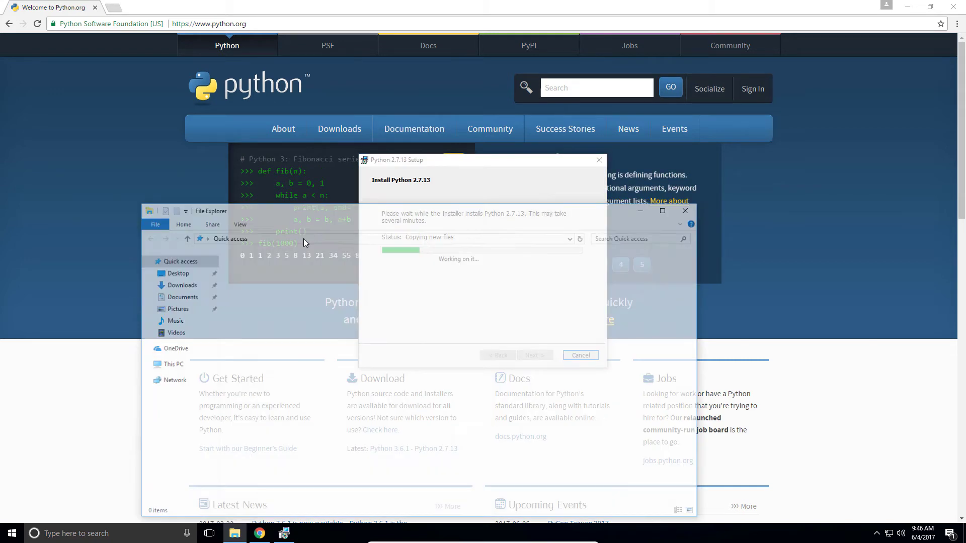
pyautogui.click(166, 365)
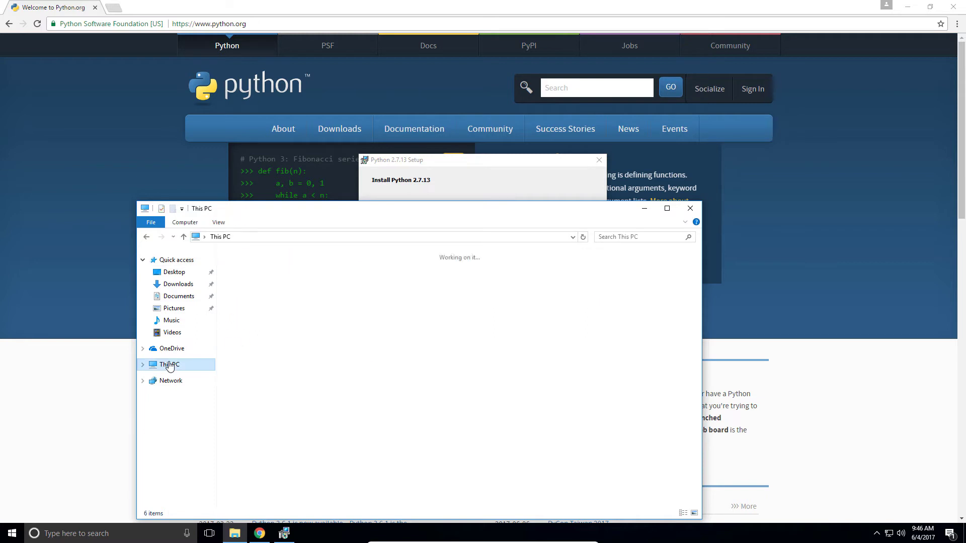
pyautogui.doubleClick(279, 349)
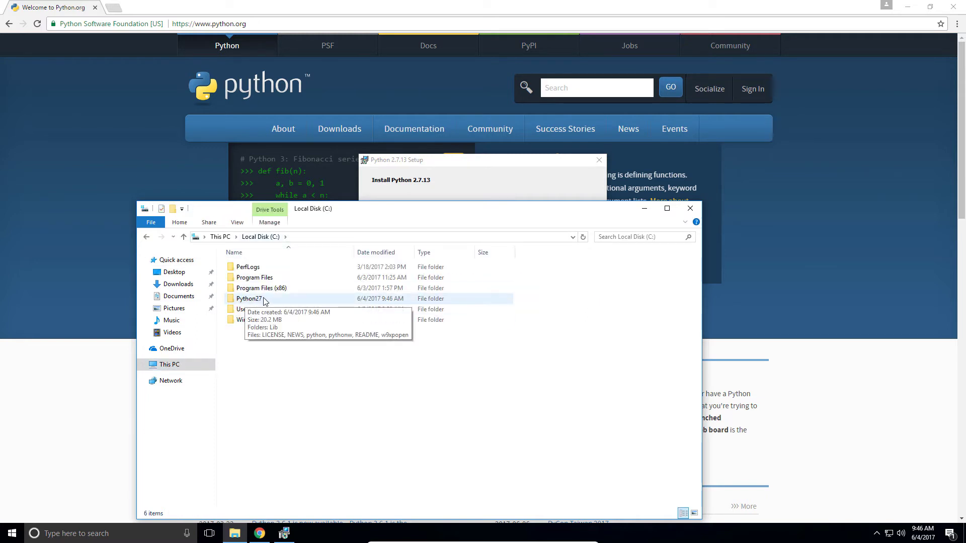
pyautogui.doubleClick(255, 300)
pyautogui.click(356, 242)
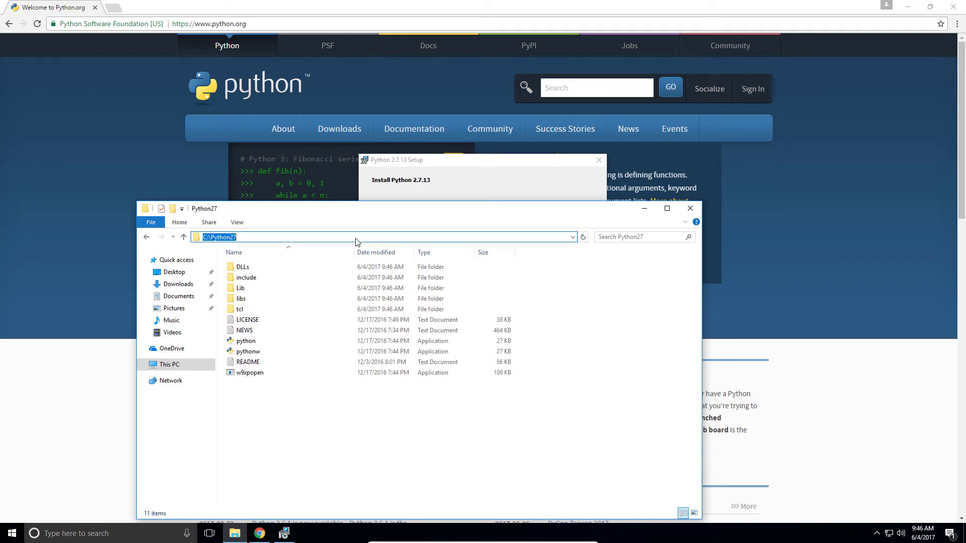
# Step: Open the Environment Variables dialog from This PC's Advanced system settings
pyautogui.rightClick(168, 372)
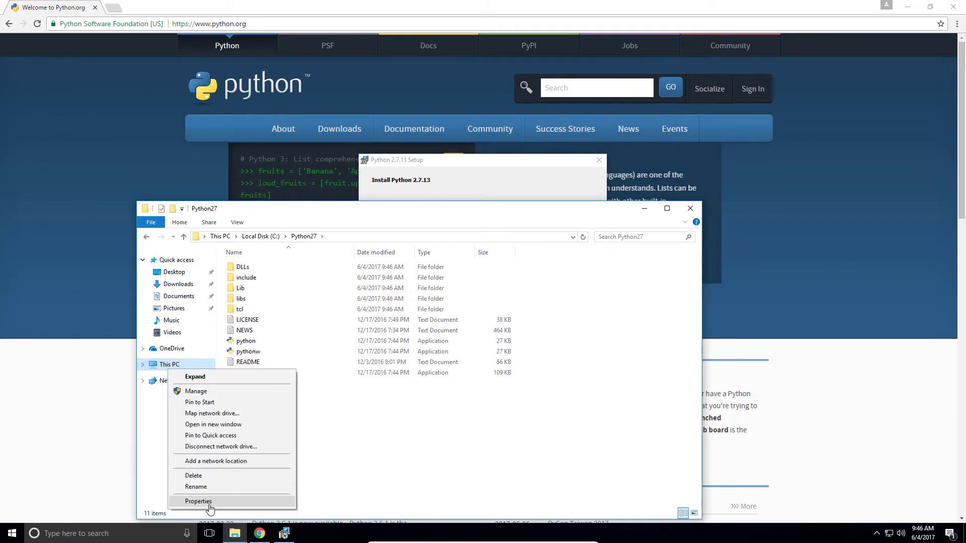
pyautogui.click(227, 505)
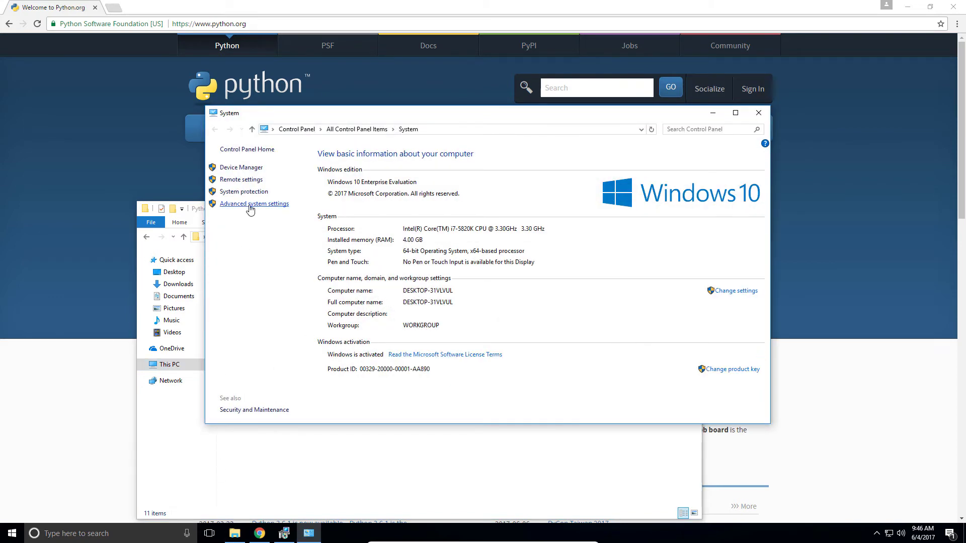
pyautogui.click(250, 206)
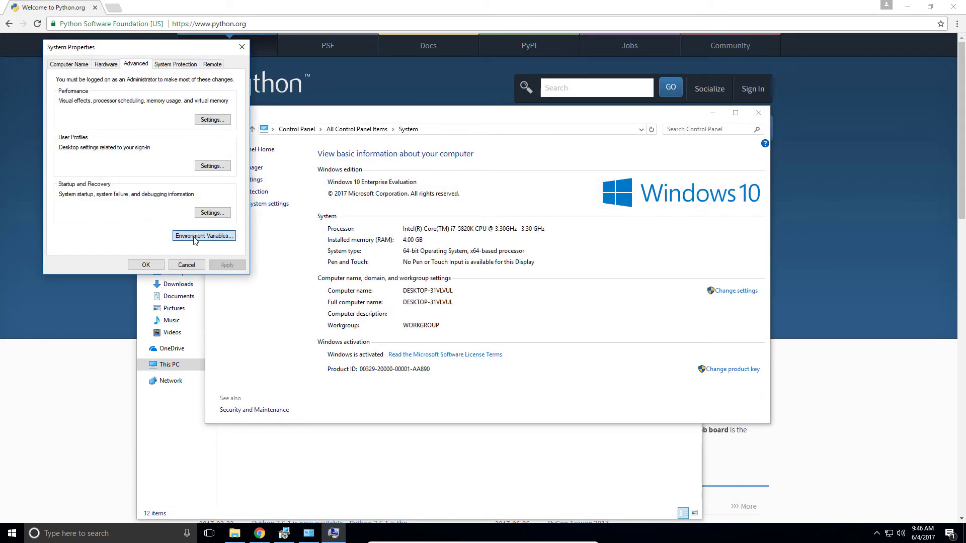
pyautogui.click(204, 235)
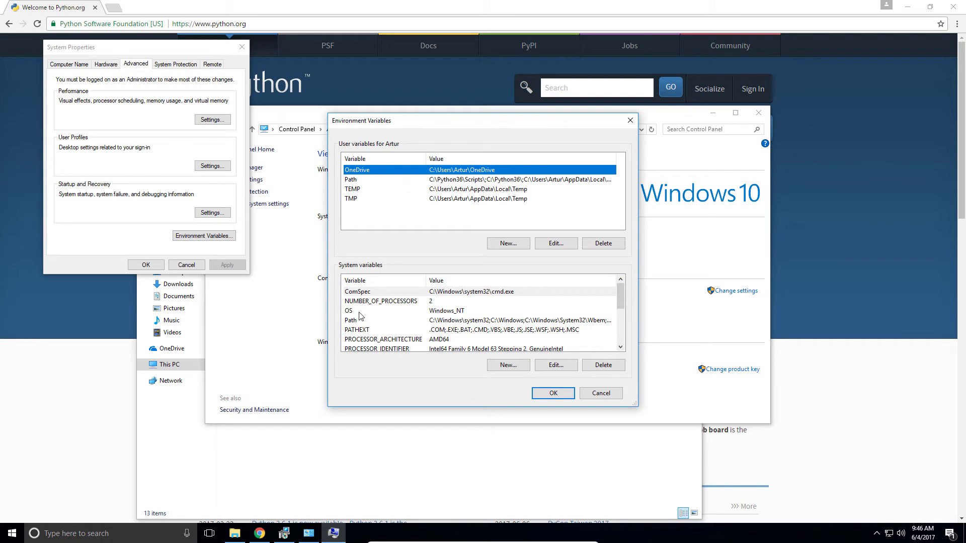
# Step: Create the system variable PYTHON2_HOME with value C:\Python27
pyautogui.click(373, 321)
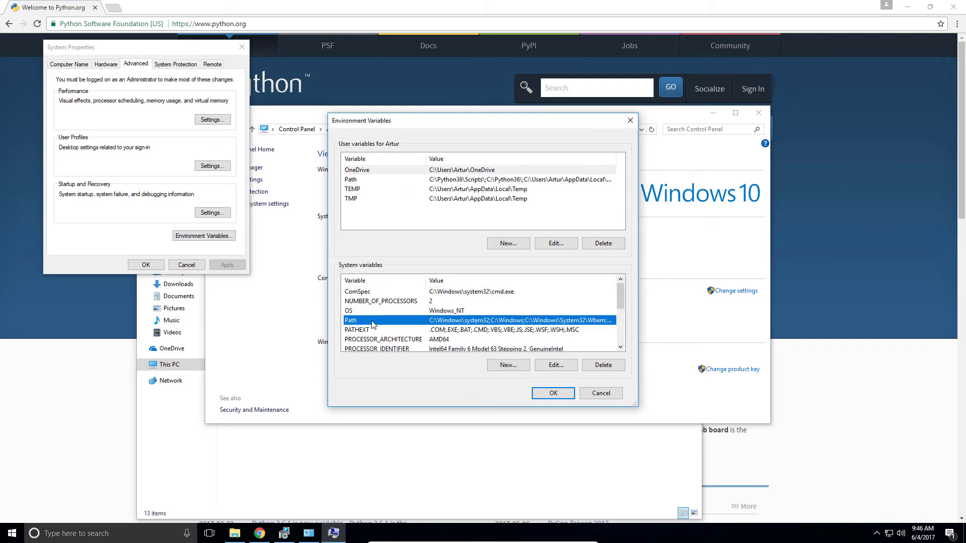
pyautogui.click(505, 370)
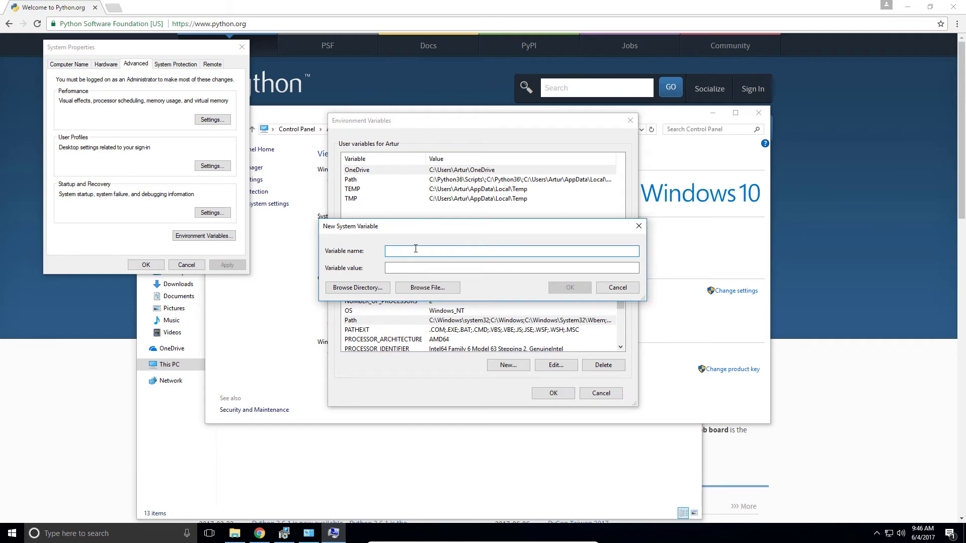
pyautogui.write('PYTHON2_HOME')
pyautogui.press('Tab')
pyautogui.write('C:\\Python27')
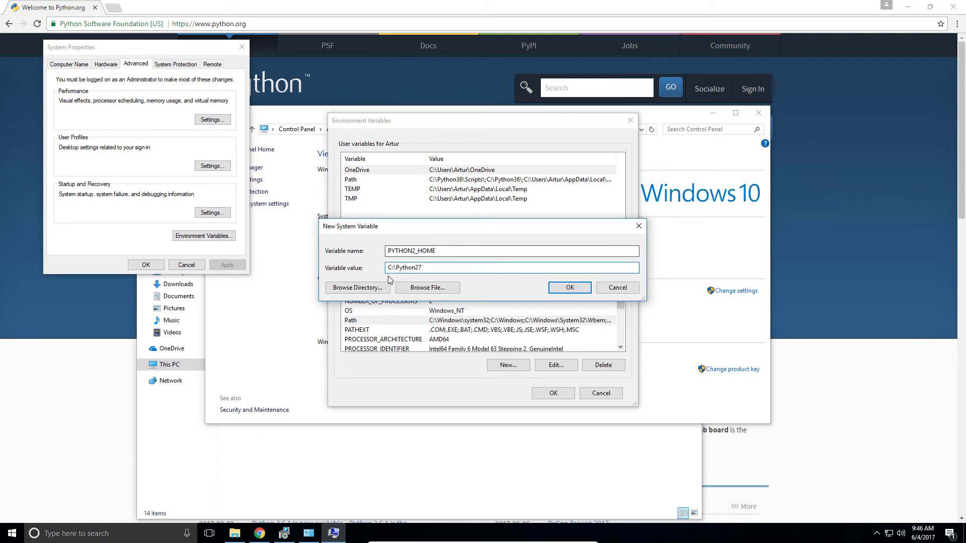
pyautogui.click(570, 288)
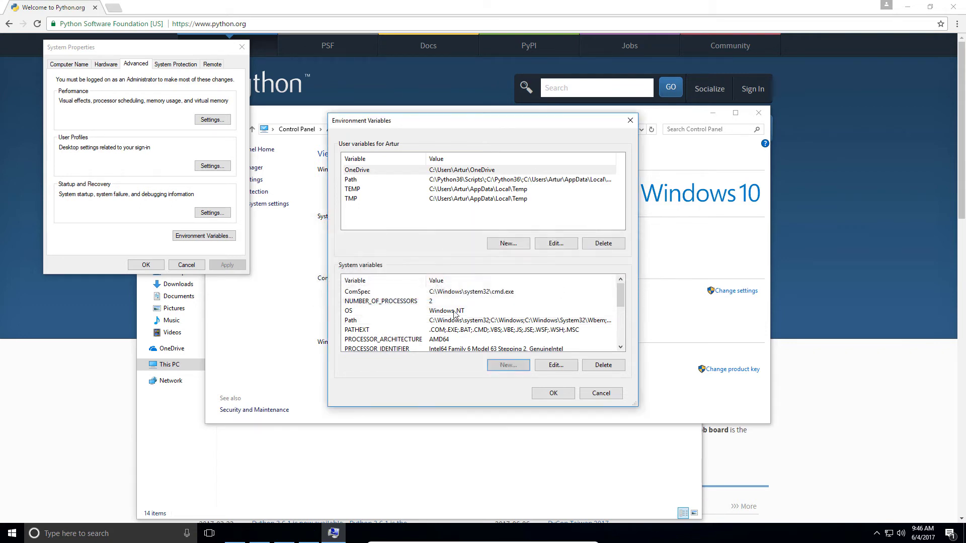
# Step: Add %PYTHON2_HOME% and %PYTHON2_HOME%\Scripts as new entries in the system Path variable
pyautogui.click(379, 322)
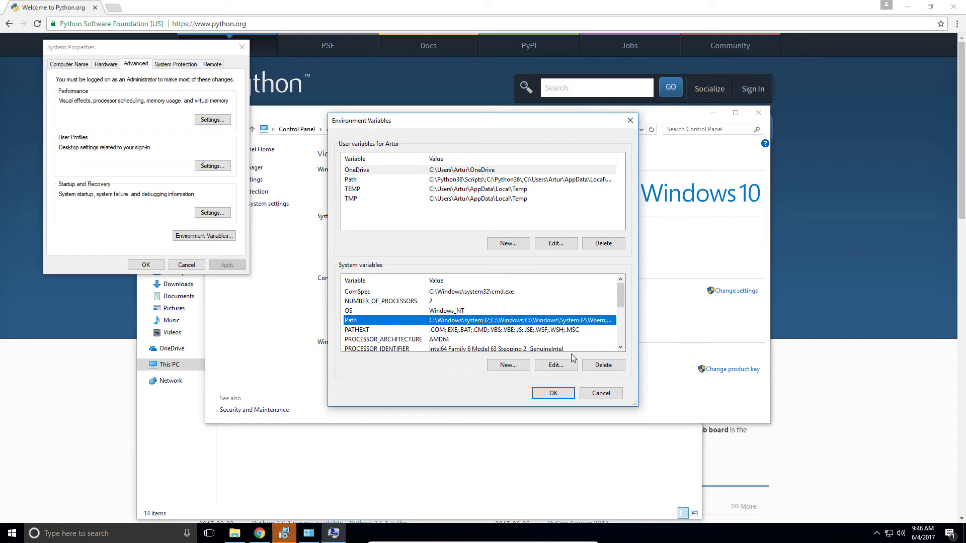
pyautogui.click(557, 366)
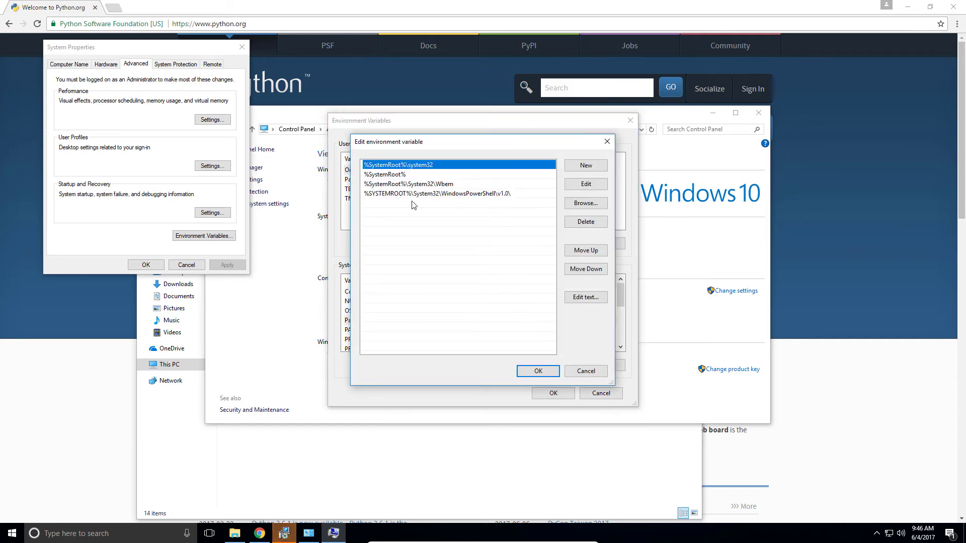
pyautogui.click(588, 167)
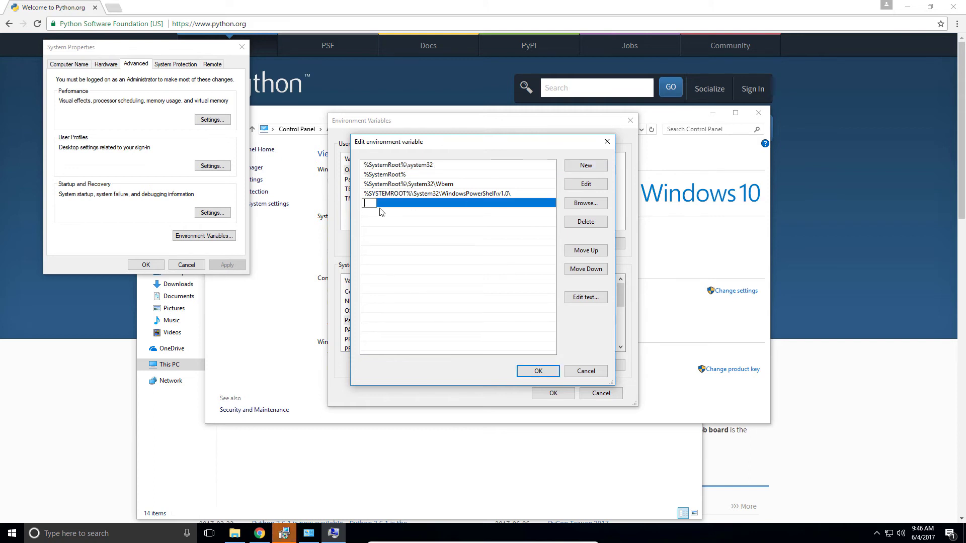
pyautogui.write('%%')
pyautogui.write('PYTHOBN')
pyautogui.press('BackSpace')
pyautogui.press('BackSpace')
pyautogui.write('N2_HOME')
pyautogui.press('Return')
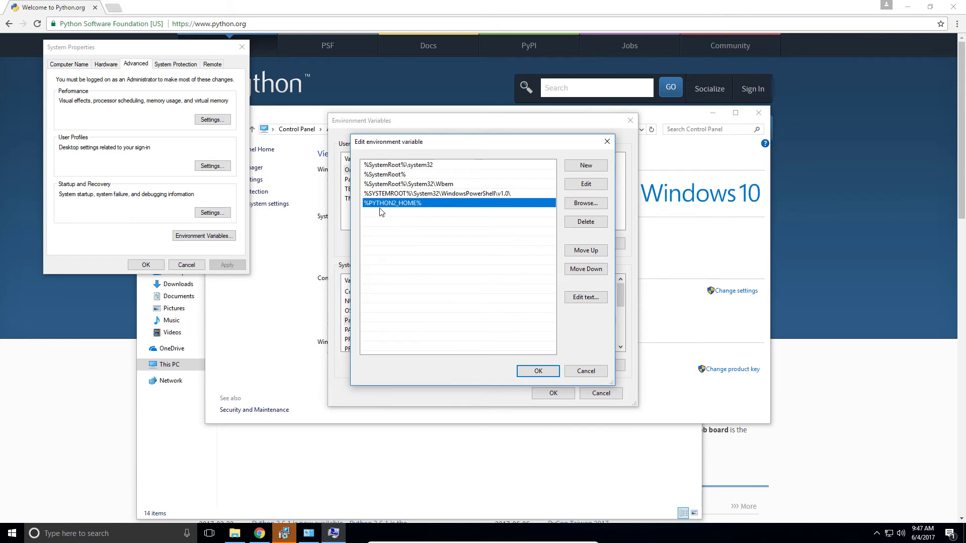
pyautogui.click(571, 167)
pyautogui.write('%%')
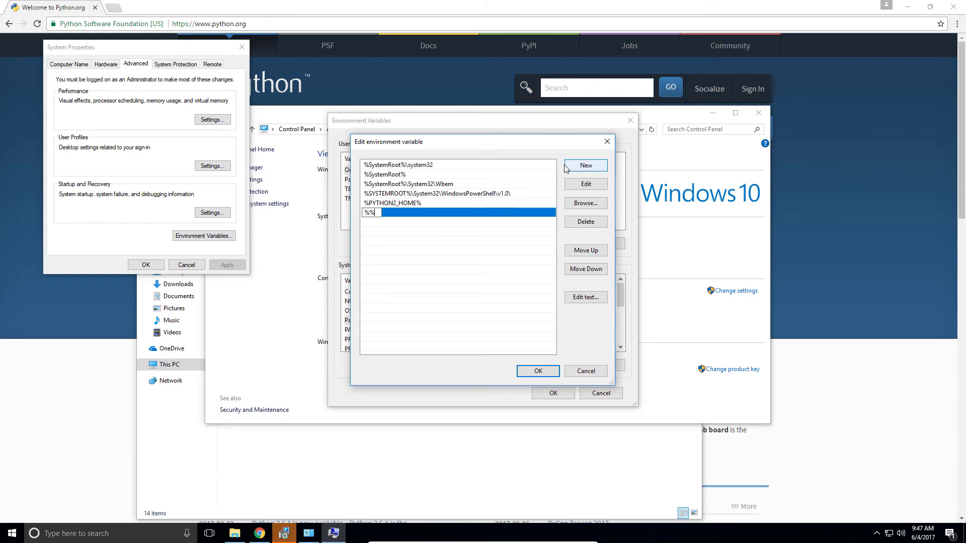
pyautogui.write('PYTHON2_HOME')
pyautogui.write('\\Scripts')
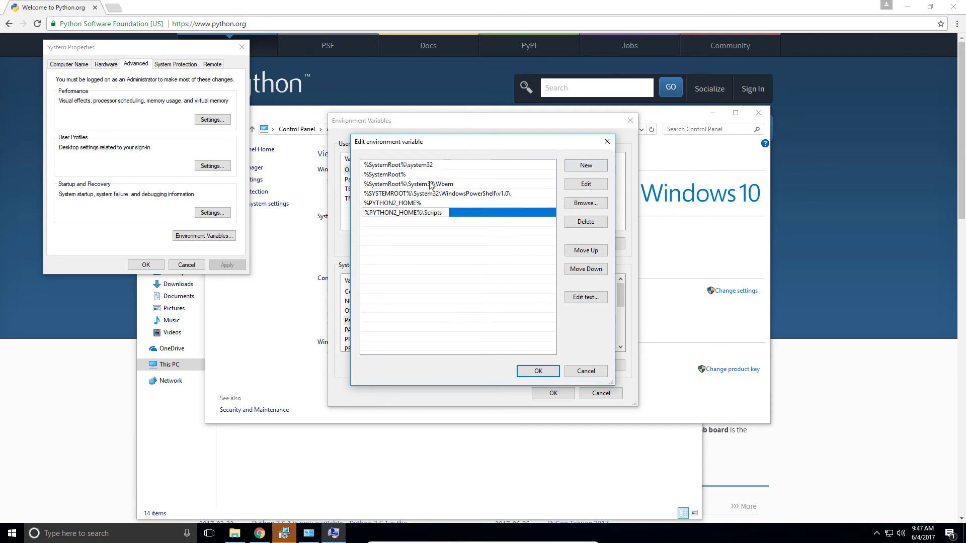
pyautogui.press('Return')
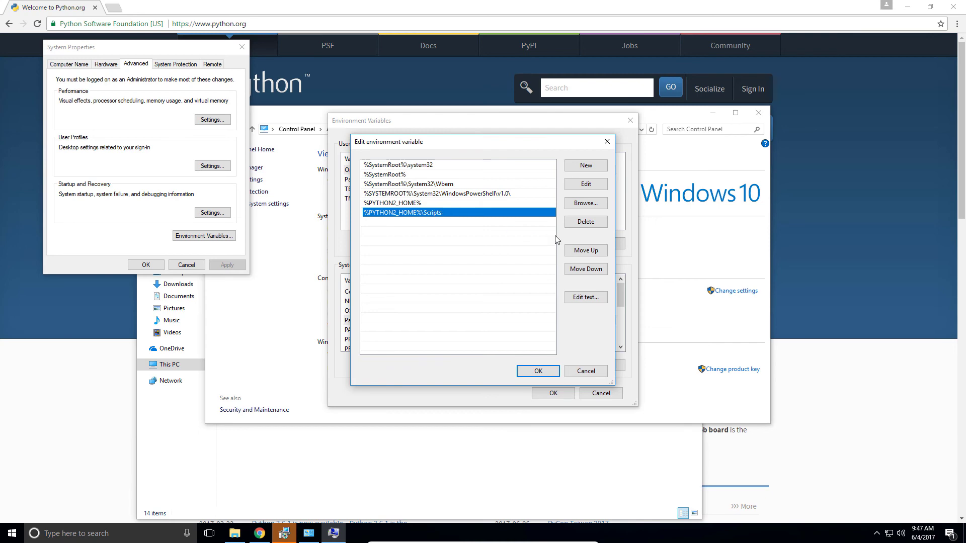
pyautogui.click(528, 371)
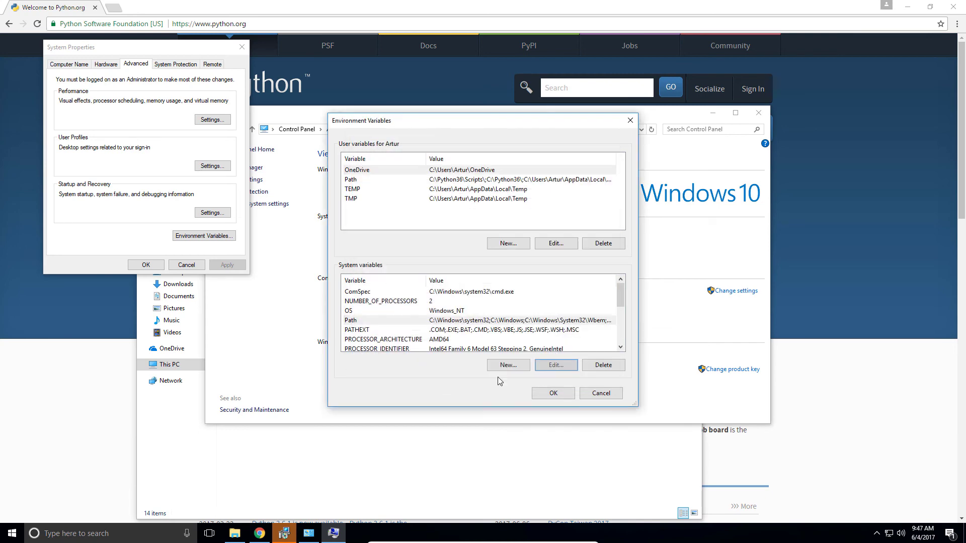
# Step: Confirm the Environment Variables and System Properties dialogs and close the System window
pyautogui.click(552, 394)
pyautogui.click(146, 265)
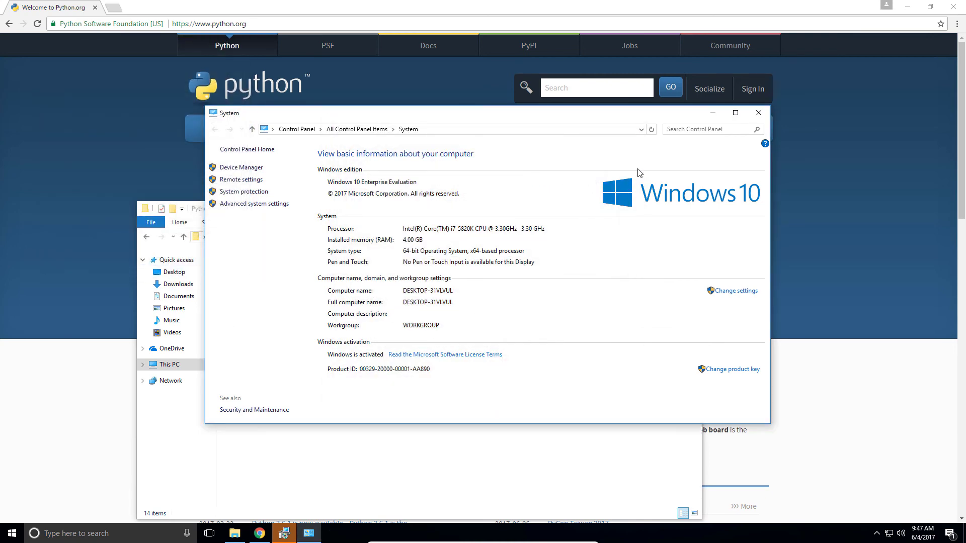
pyautogui.click(759, 113)
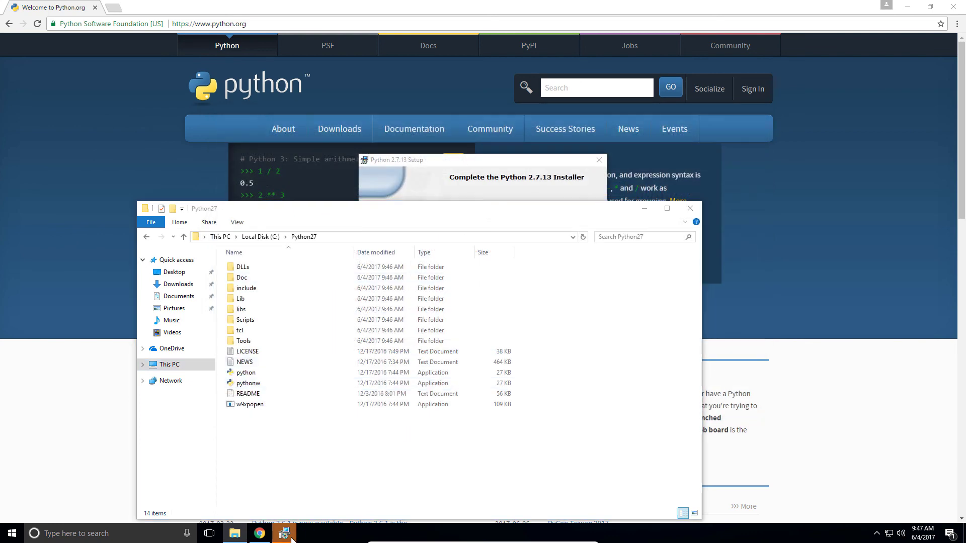
# Step: Finish the Python 2.7.13 installer and close the Python27 folder and Chrome
pyautogui.click(485, 184)
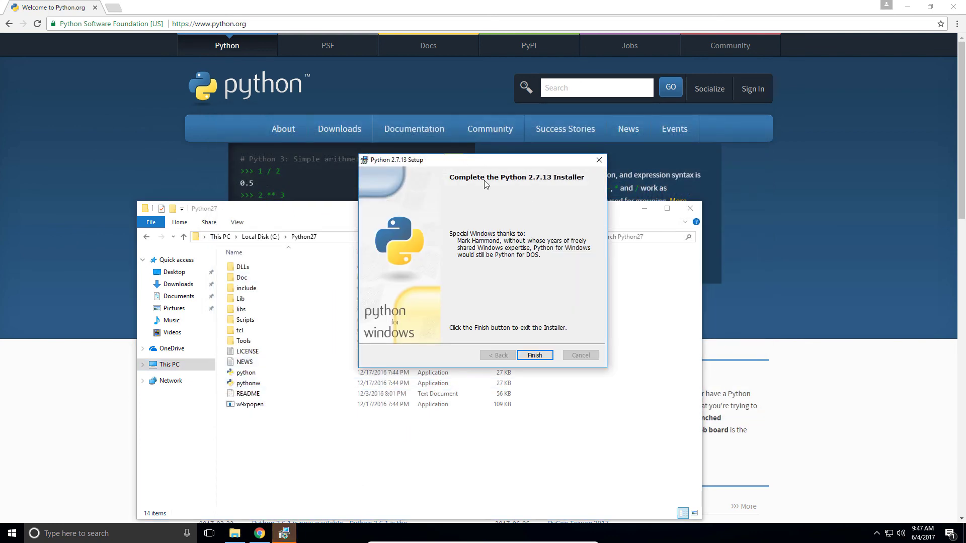
pyautogui.click(534, 355)
pyautogui.click(690, 208)
pyautogui.click(954, 7)
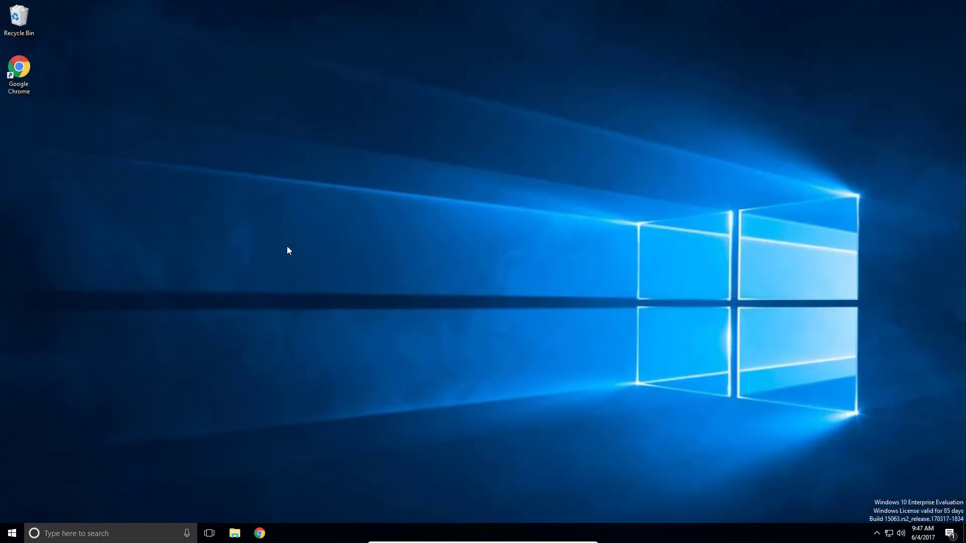
# Step: Open Command Prompt, verify python starts the 2.7.13 interpreter, then exit() it
pyautogui.press('super+r')
pyautogui.press('Return')
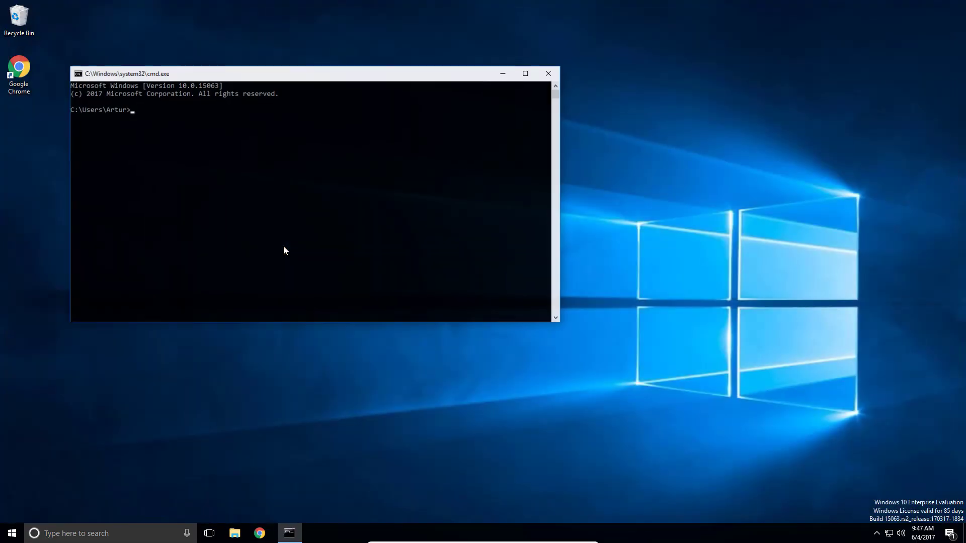
pyautogui.write('python')
pyautogui.press('Return')
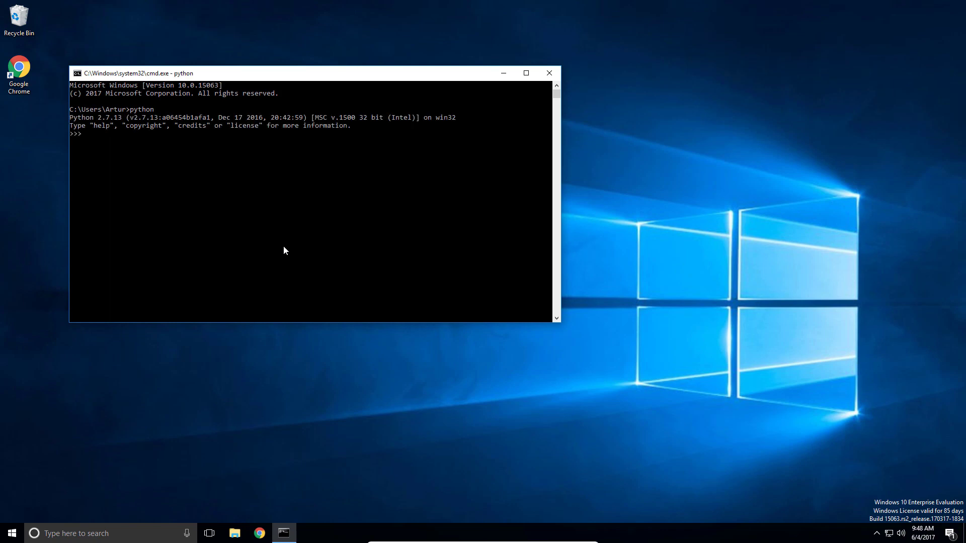
pyautogui.write('exit()')
pyautogui.press('Return')
# Step: Run pip to confirm it prints its help, then exit the console
pyautogui.write('pip')
pyautogui.press('Return')
pyautogui.write('exit')
pyautogui.press('Return')
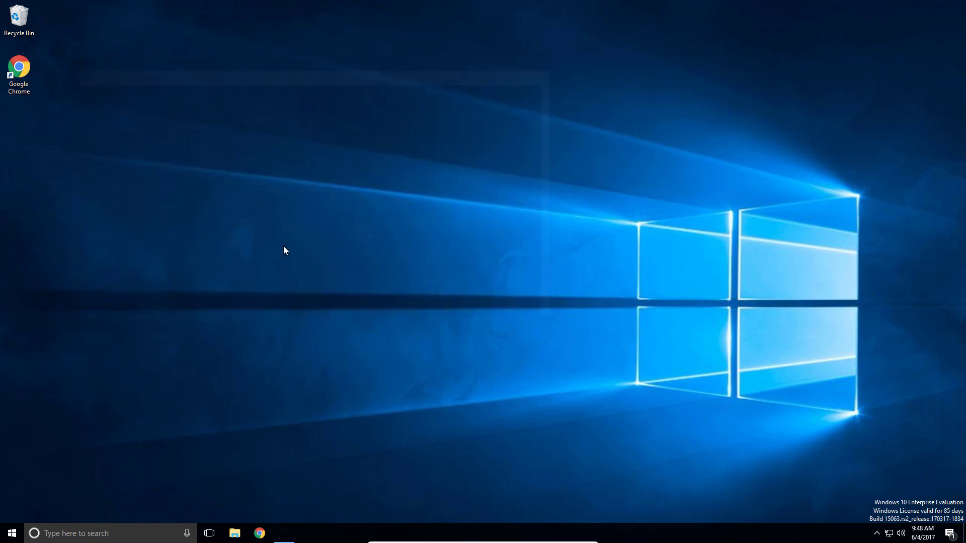